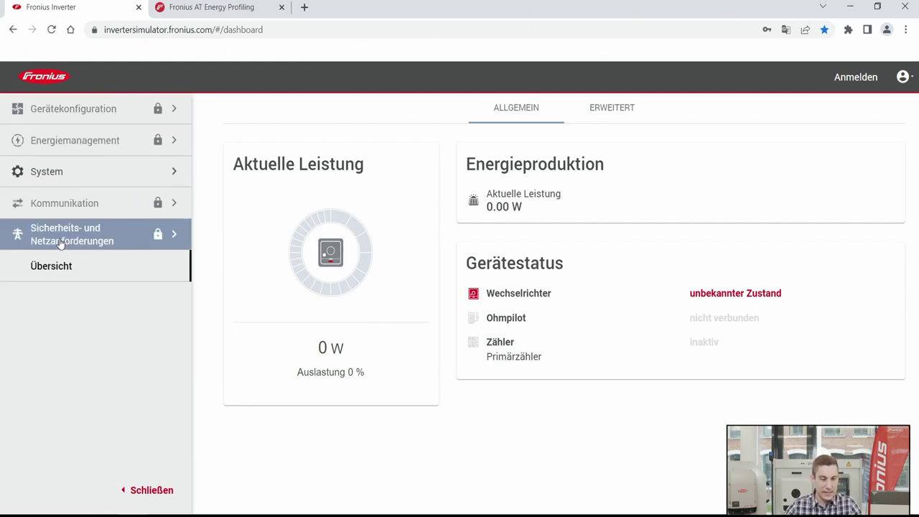
Open the Gerätekonfiguration and sign in as Customer with the account password, dismissing the browser's offer to save it
{"action": "left_click", "coordinate": [138, 106]}
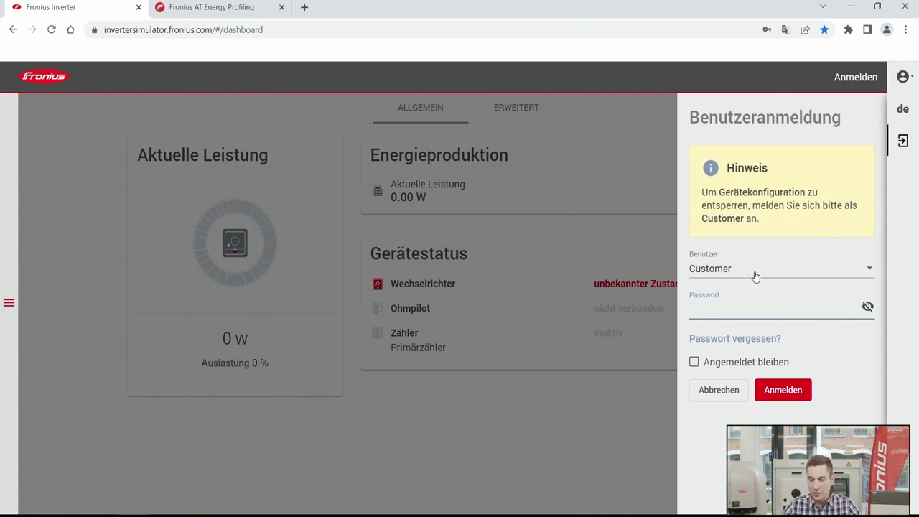
{"action": "left_click", "coordinate": [733, 312]}
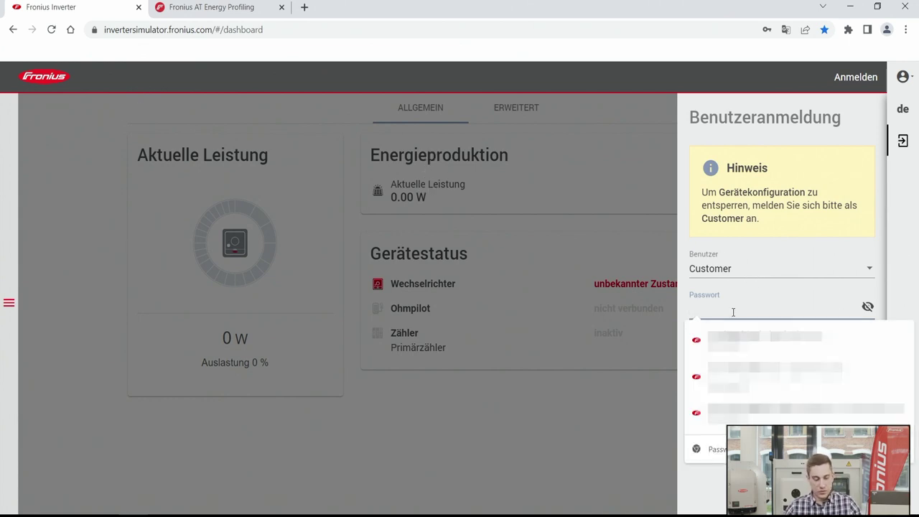
{"action": "type", "text": "•••••••••••"}
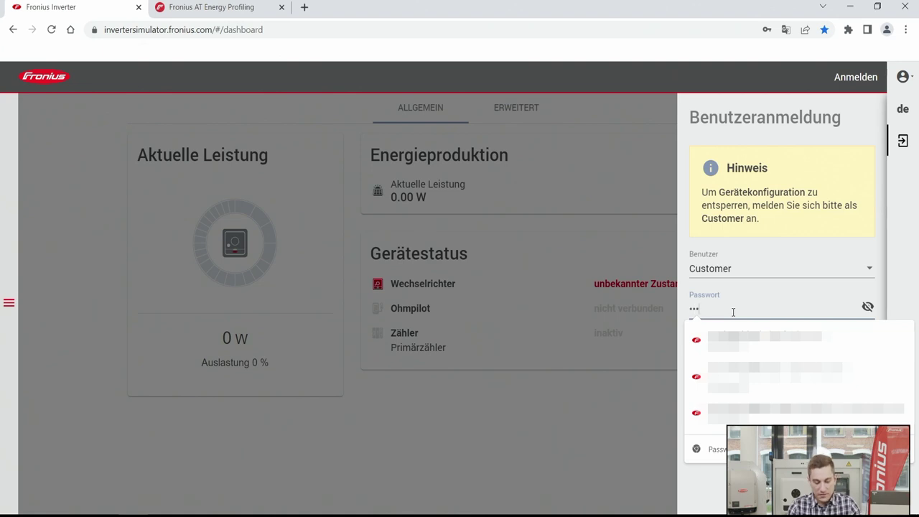
{"action": "key", "text": "Return"}
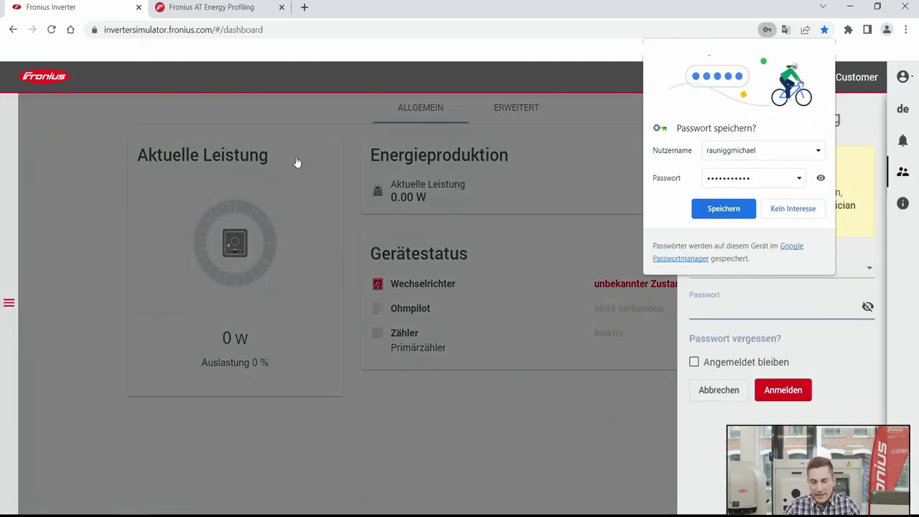
{"action": "left_click", "coordinate": [829, 61]}
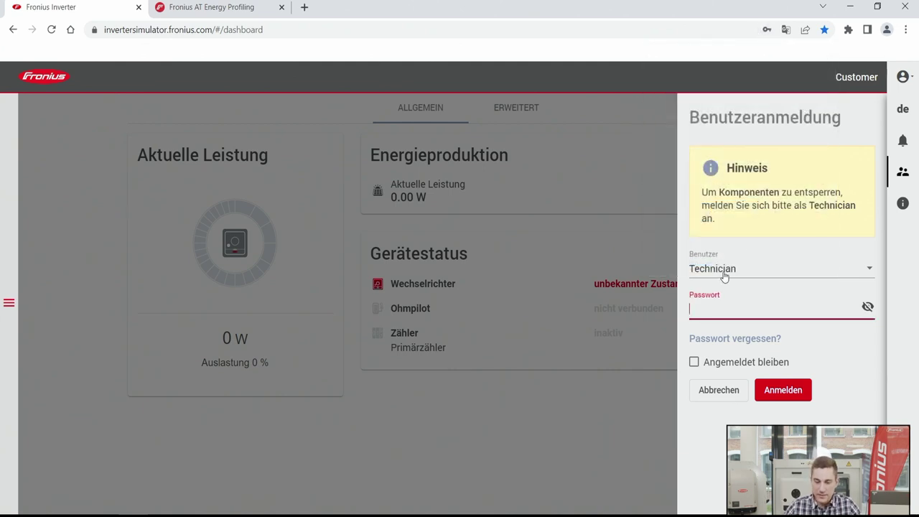
Sign in as Technician with the account password to unlock Komponenten, and dismiss the browser's offer to save it
{"action": "left_click", "coordinate": [713, 314]}
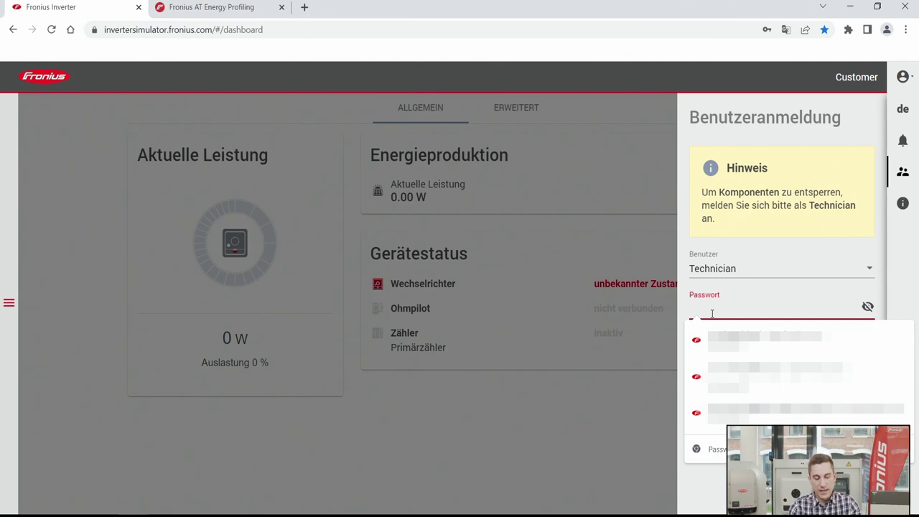
{"action": "type", "text": "*********"}
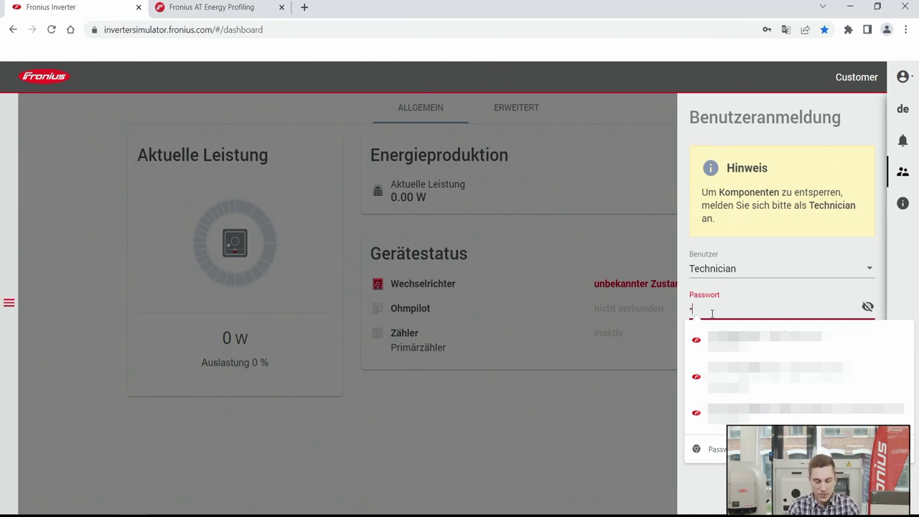
{"action": "type", "text": "****"}
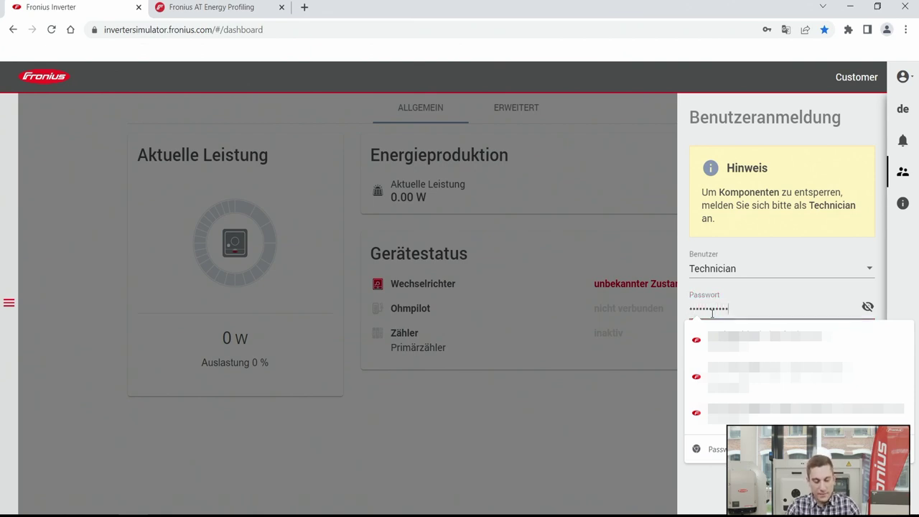
{"action": "left_click", "coordinate": [786, 270]}
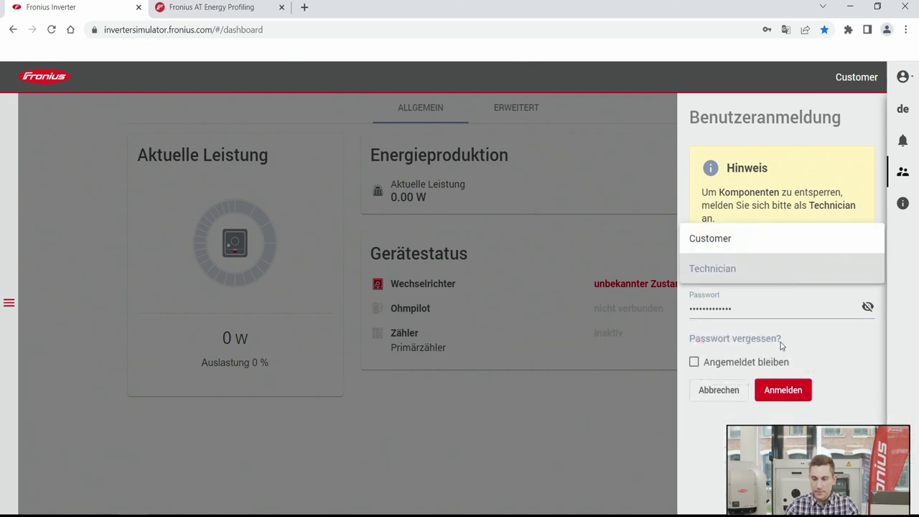
{"action": "left_click", "coordinate": [780, 388]}
{"action": "left_click", "coordinate": [780, 390]}
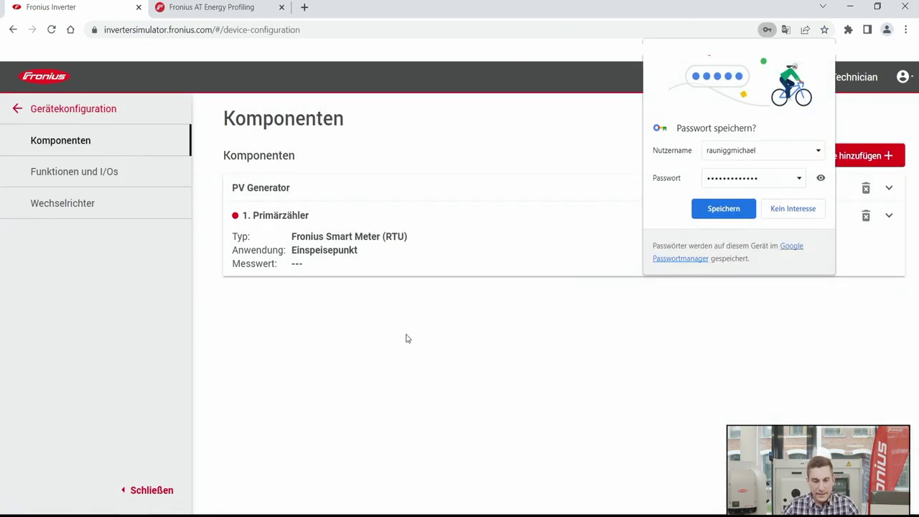
{"action": "left_click", "coordinate": [768, 29]}
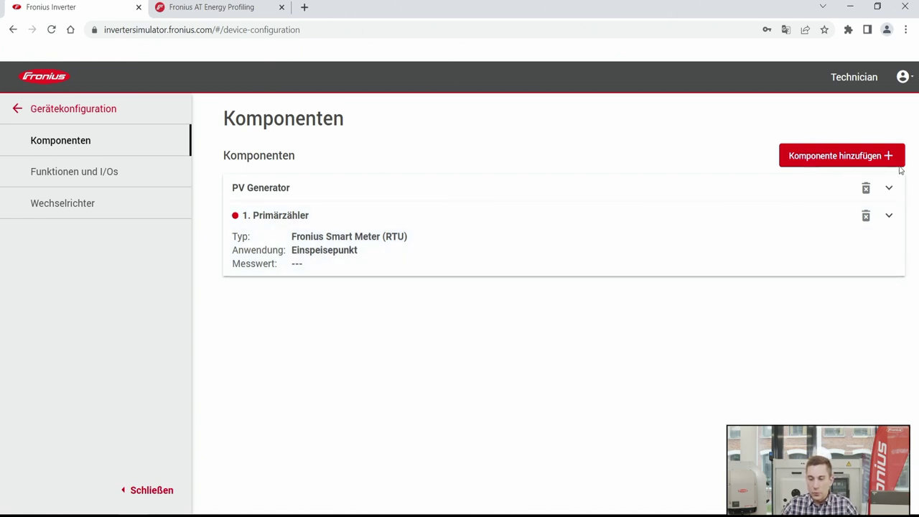
Start adding a secondary meter of type Fronius Smart Meter (RTU) with the application Erzeugerzähler
{"action": "left_click", "coordinate": [854, 154]}
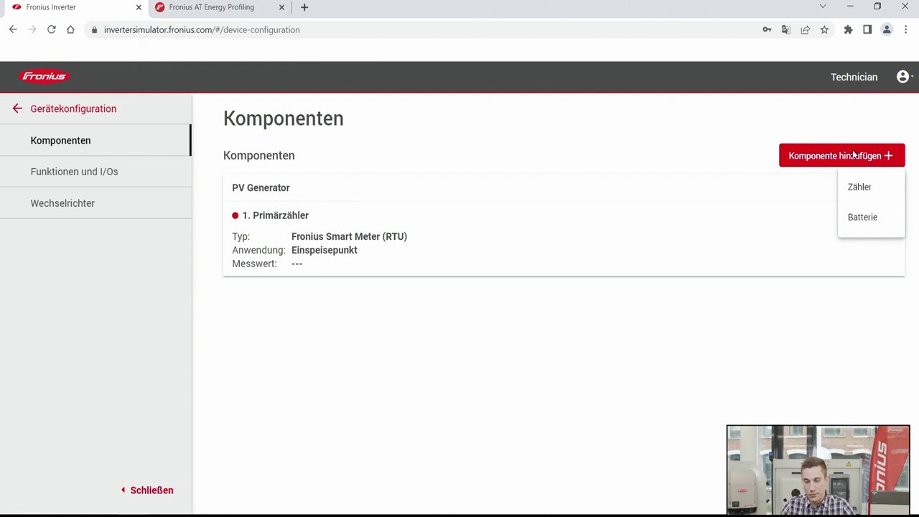
{"action": "left_click", "coordinate": [860, 189]}
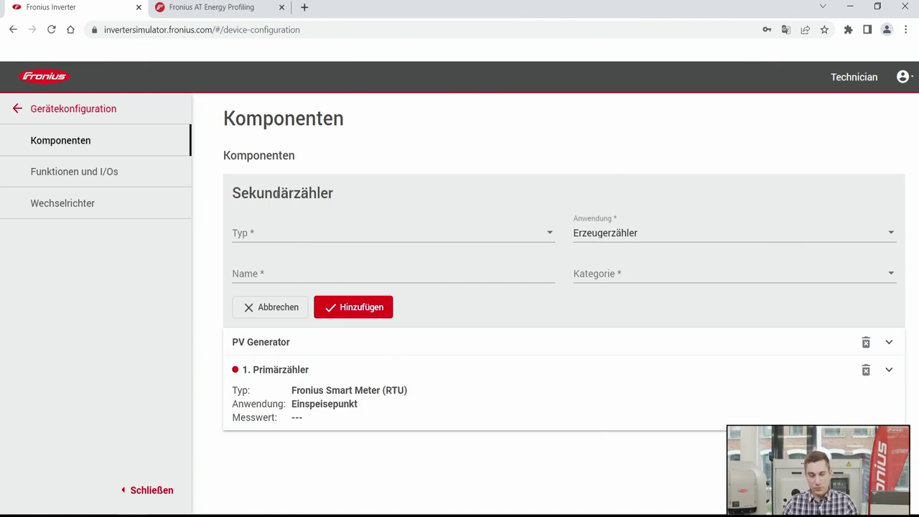
{"action": "left_click", "coordinate": [290, 239]}
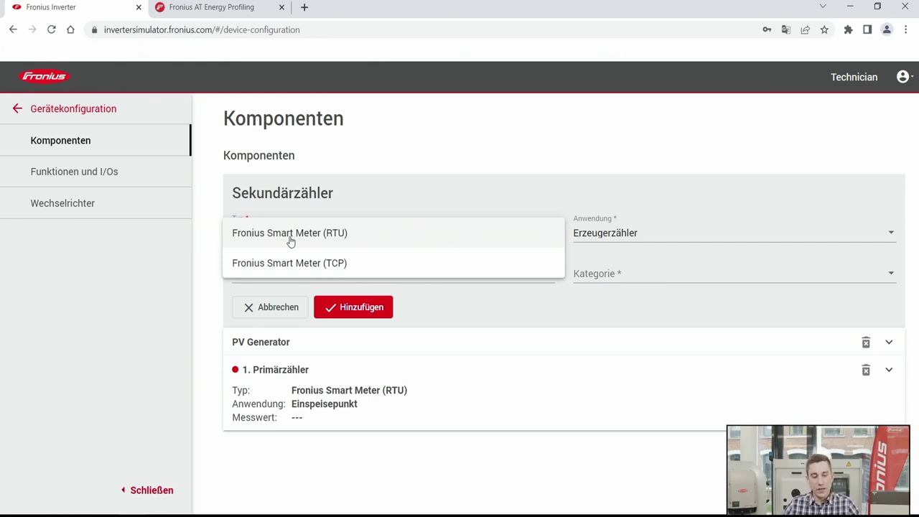
{"action": "left_click", "coordinate": [314, 238]}
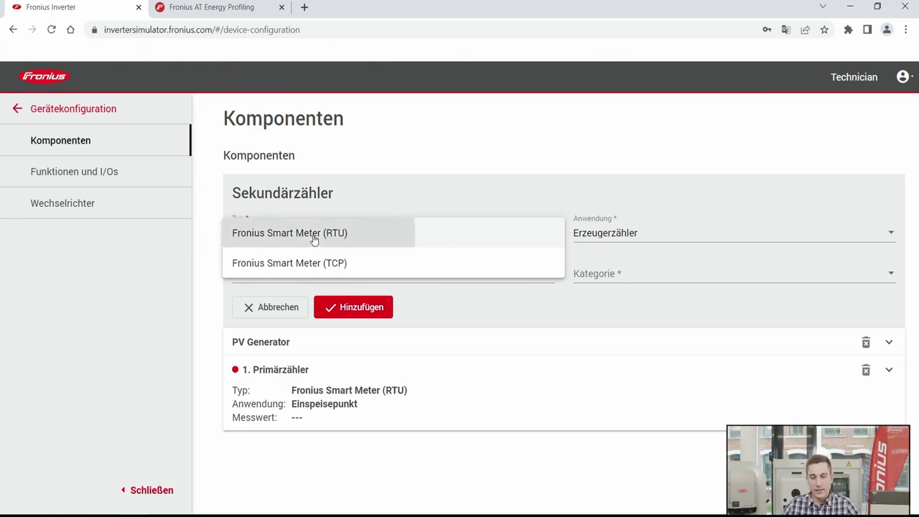
{"action": "left_click", "coordinate": [611, 241]}
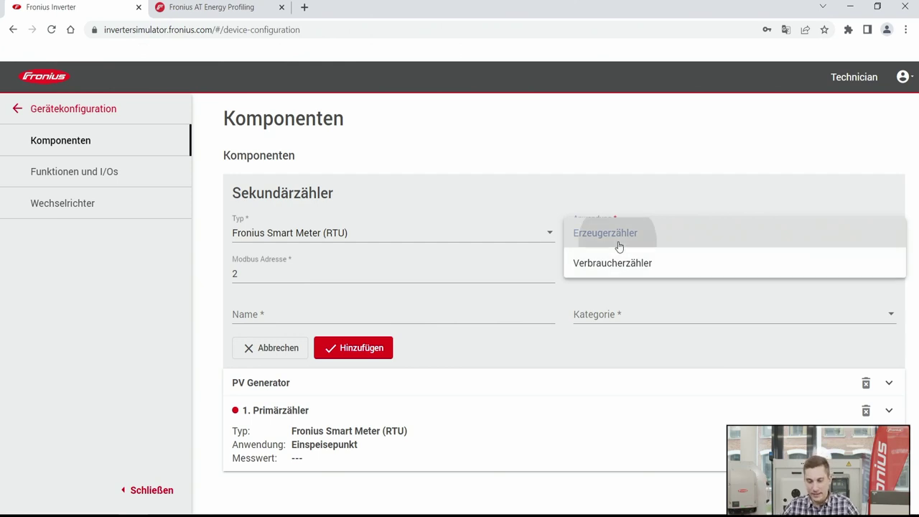
{"action": "left_click", "coordinate": [618, 244]}
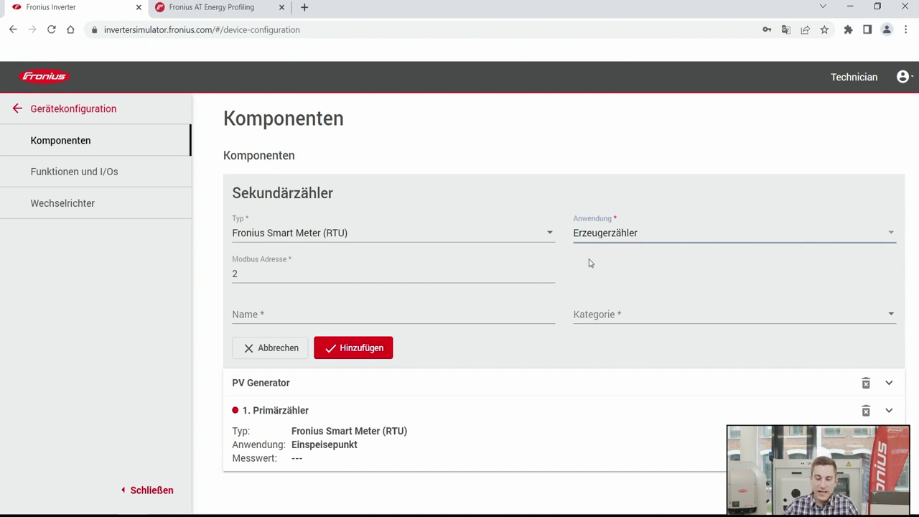
Keep Modbus address 2, name the secondary meter Wechselrichter 2, choose the category Wechselrichter + AC-Speicher, and add it
{"action": "left_click", "coordinate": [265, 273]}
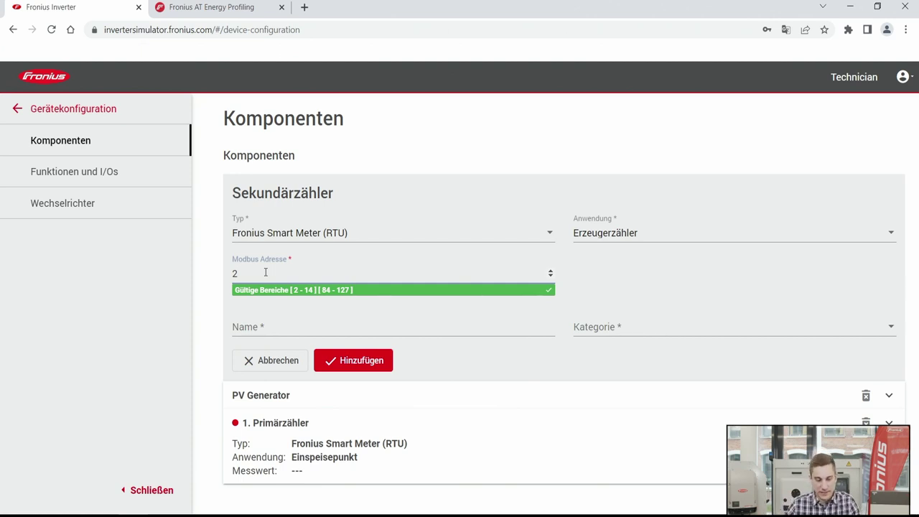
{"action": "left_click", "coordinate": [264, 327]}
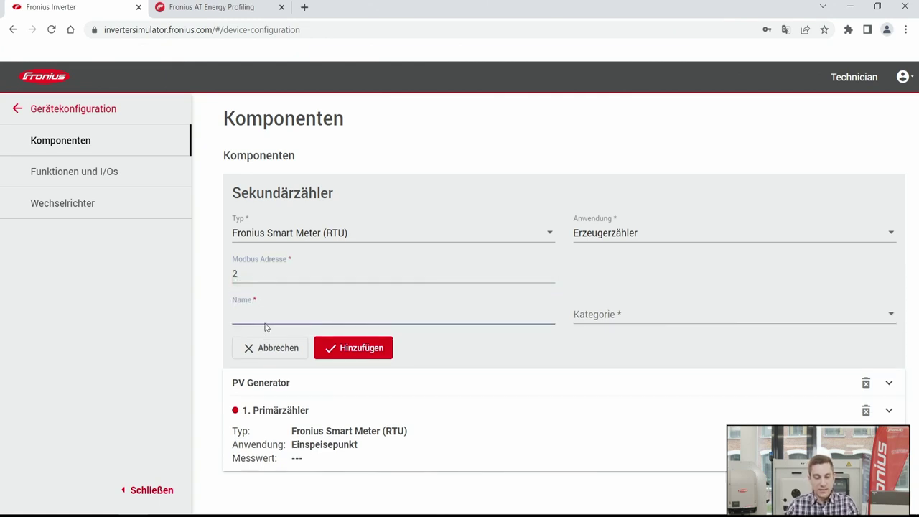
{"action": "type", "text": "Wech"}
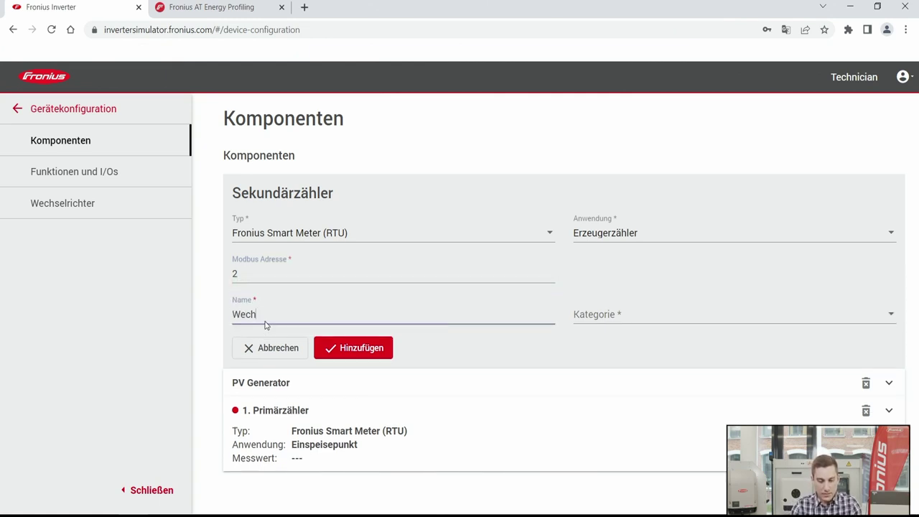
{"action": "type", "text": "selrichter 2"}
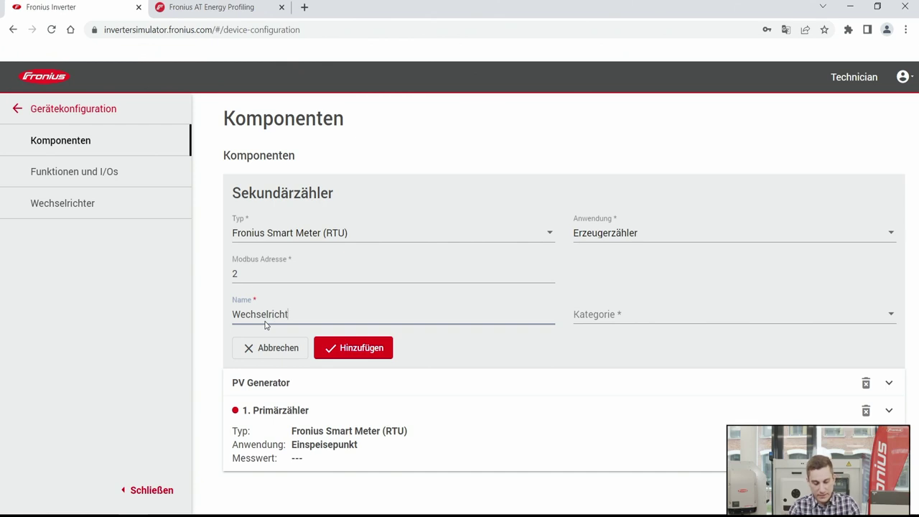
{"action": "left_click", "coordinate": [682, 316]}
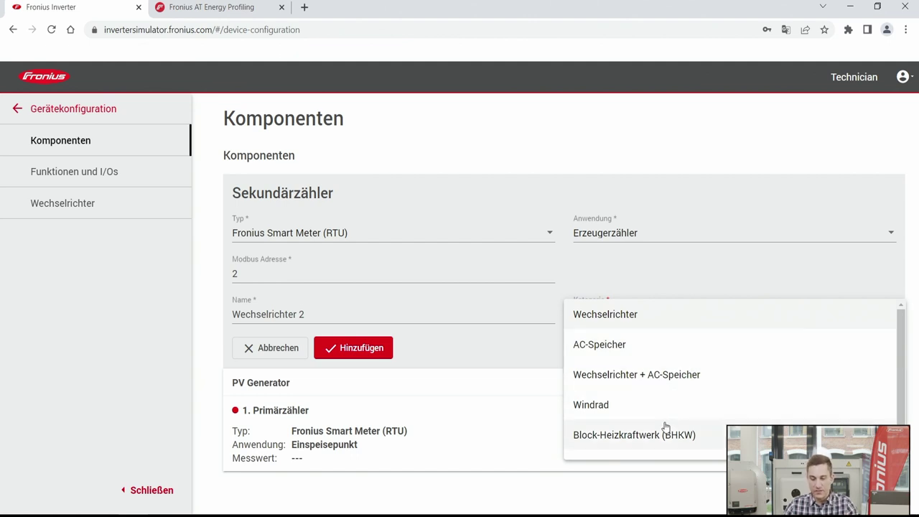
{"action": "left_click", "coordinate": [664, 385]}
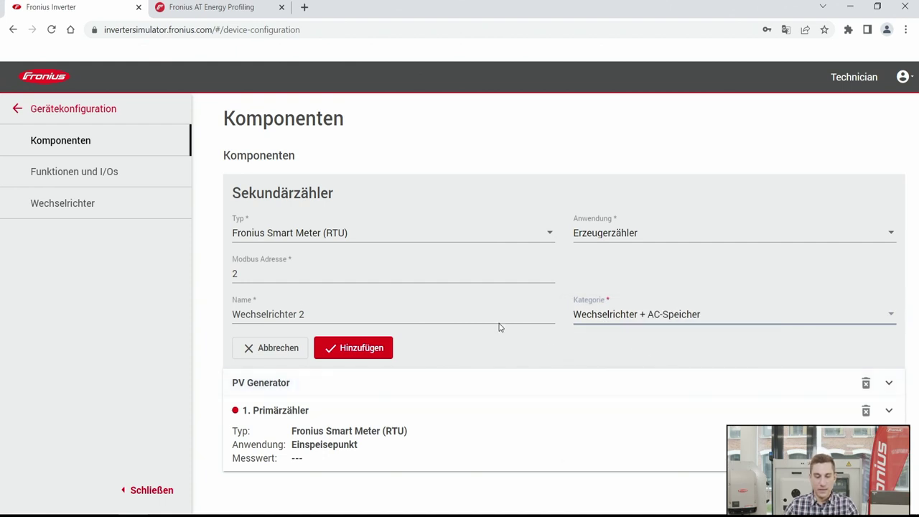
{"action": "left_click", "coordinate": [374, 350]}
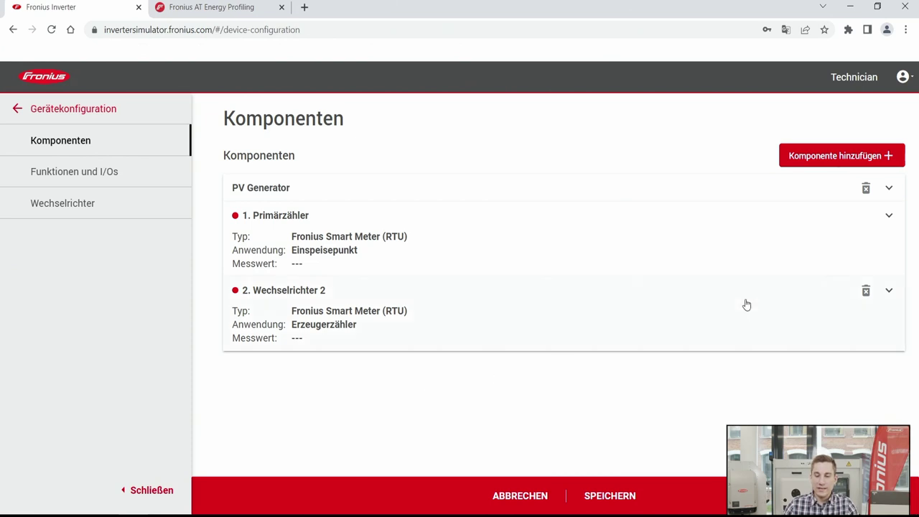
Start adding a battery component and choose BYD Premium HVS/M as its type
{"action": "left_click", "coordinate": [854, 157]}
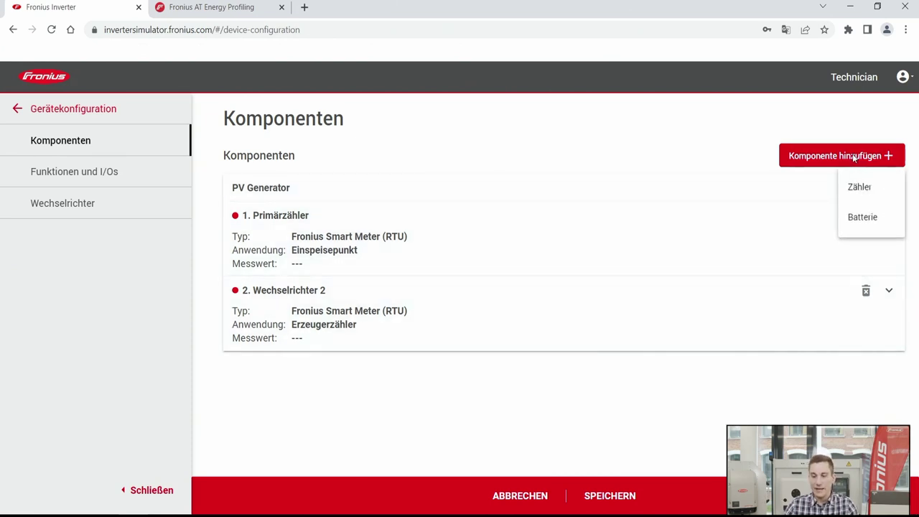
{"action": "left_click", "coordinate": [864, 218]}
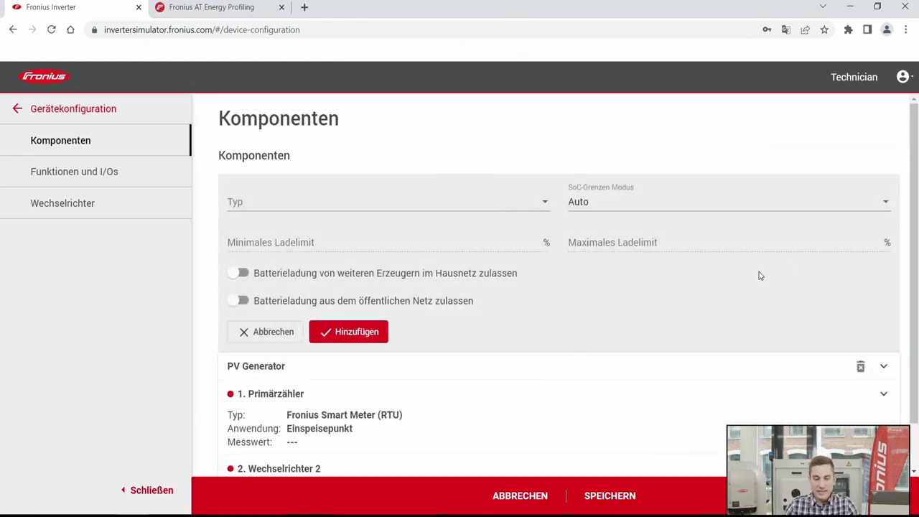
{"action": "left_click", "coordinate": [513, 207]}
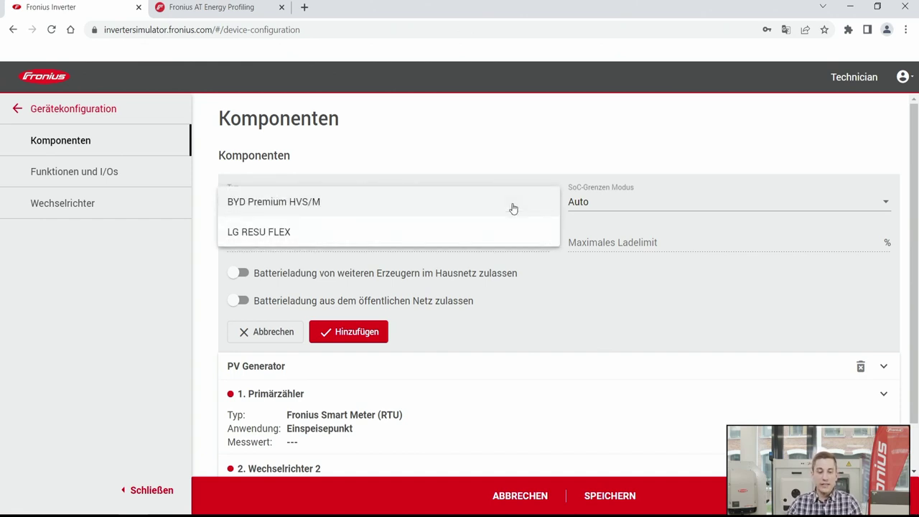
{"action": "left_click", "coordinate": [248, 207]}
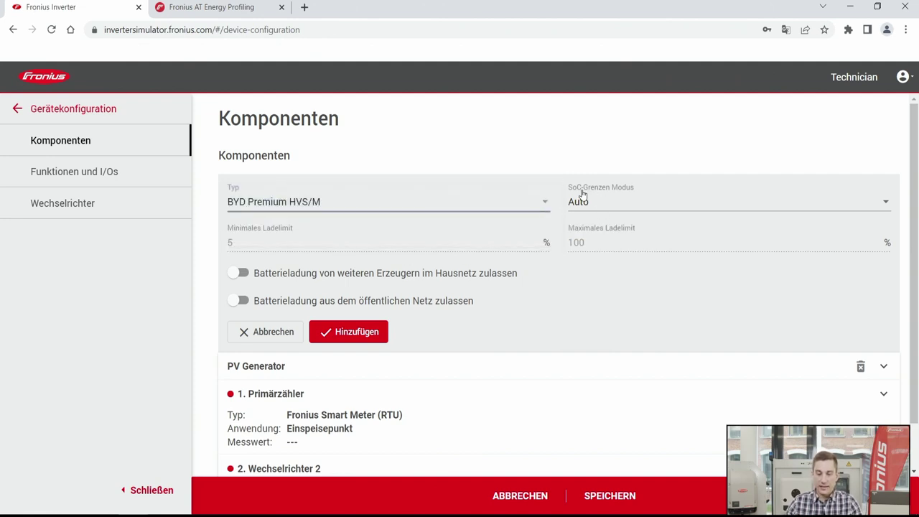
Allow battery charging from other producers in the home network with 6000 W maximum AC charging power, then add the battery and save the components
{"action": "left_click", "coordinate": [241, 274]}
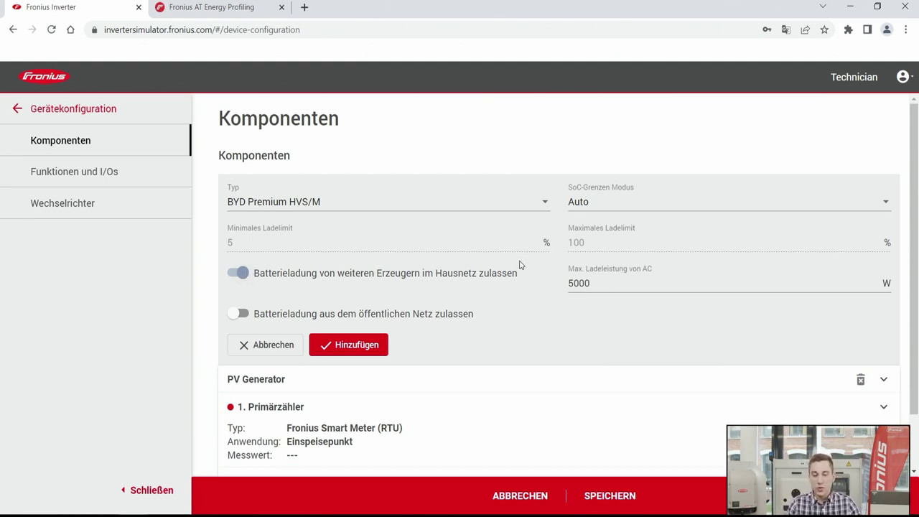
{"action": "left_click", "coordinate": [609, 280]}
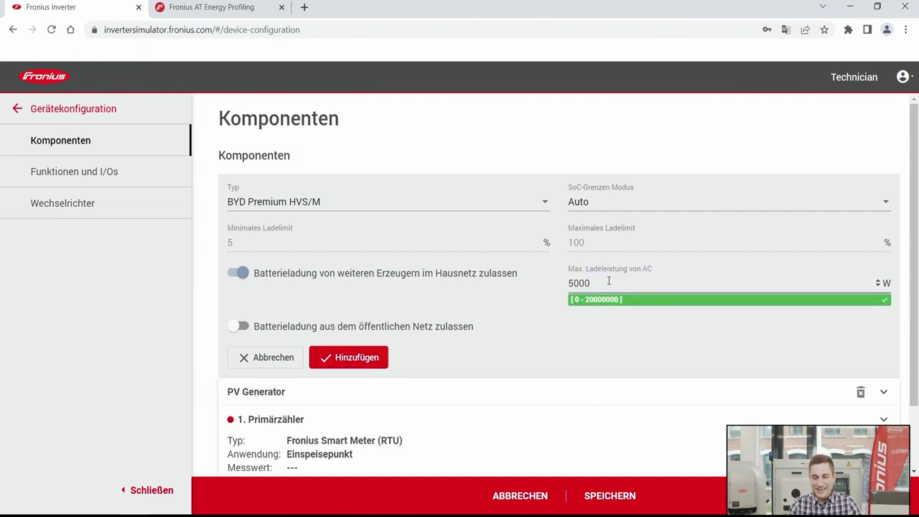
{"action": "left_click_drag", "start_coordinate": [610, 281], "coordinate": [554, 288]}
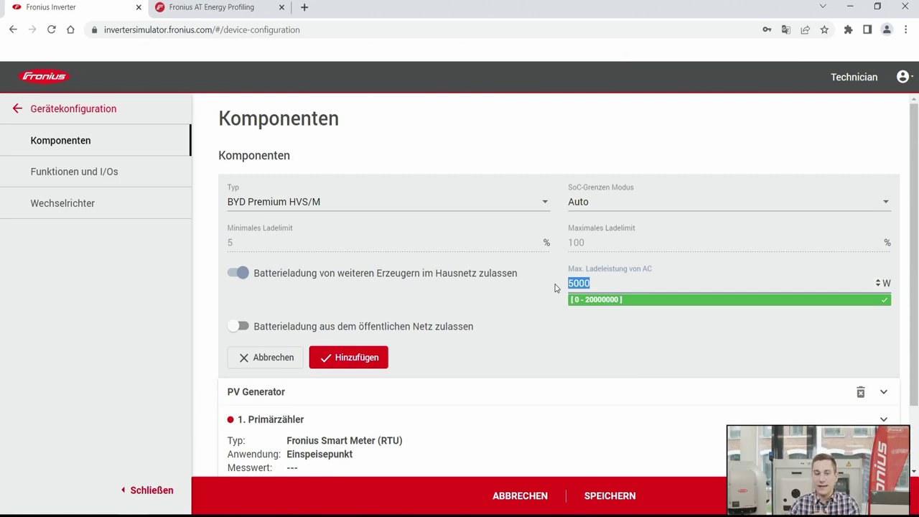
{"action": "type", "text": "6000"}
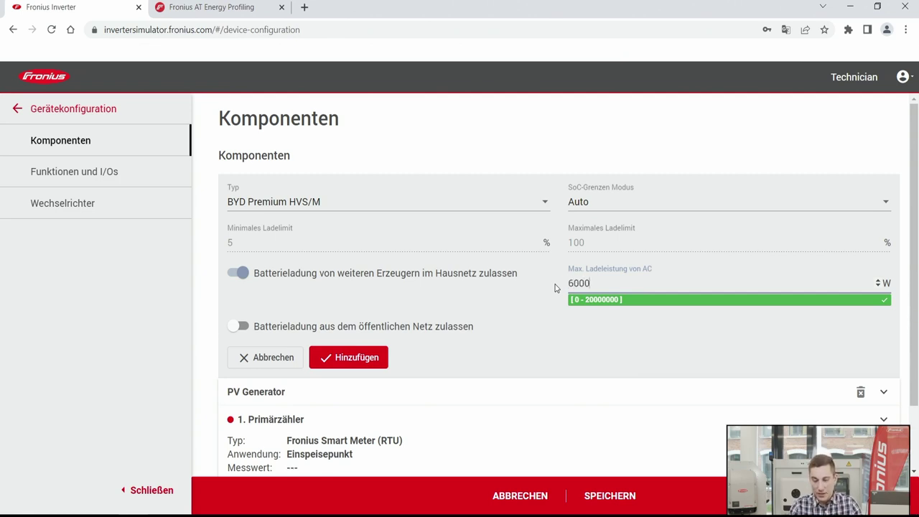
{"action": "left_click", "coordinate": [622, 331]}
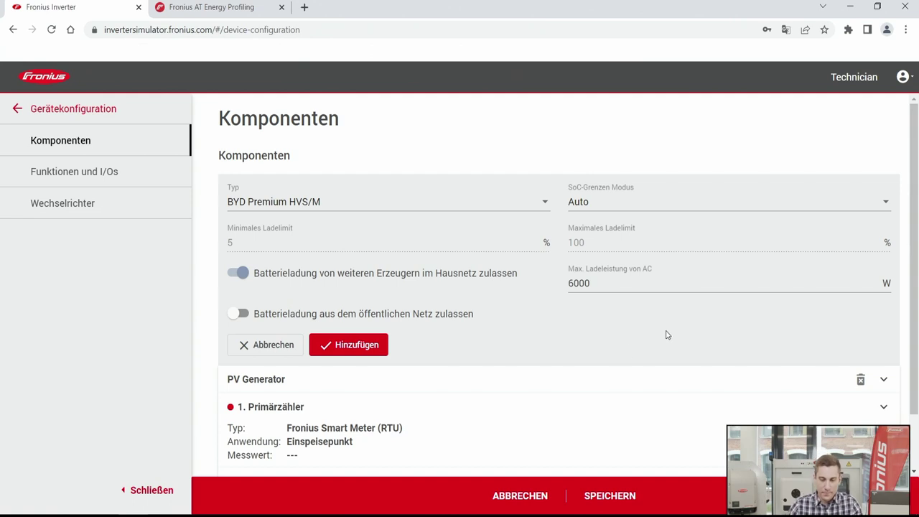
{"action": "left_click", "coordinate": [372, 346]}
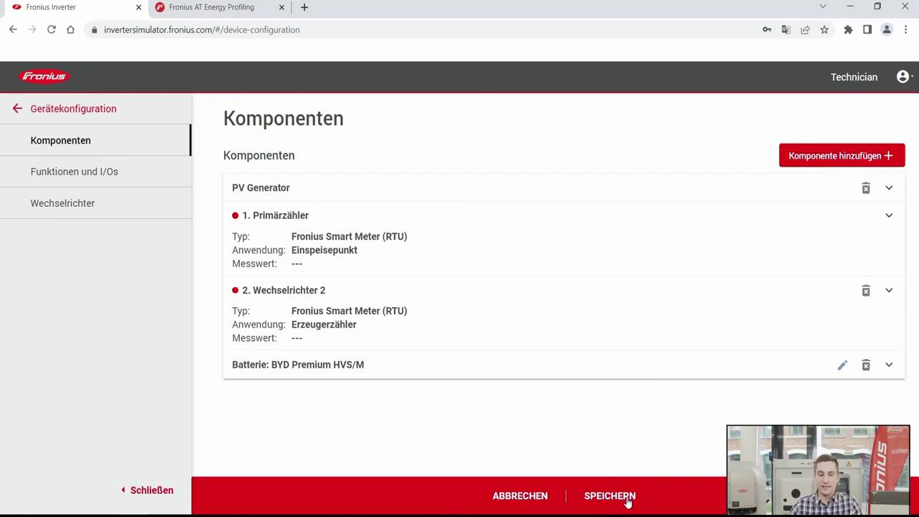
{"action": "left_click", "coordinate": [626, 498]}
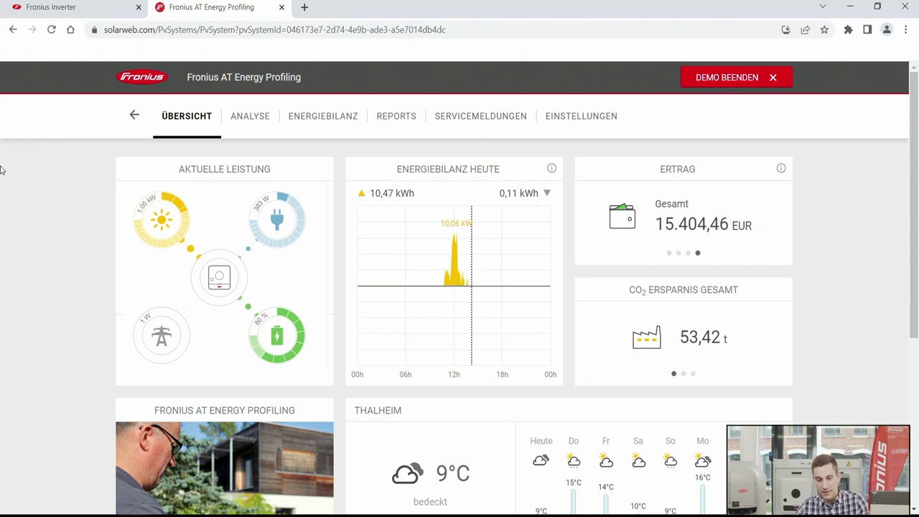
Open the component settings of the Fronius AT Energy Profiling PV system
{"action": "mouse_move", "coordinate": [552, 169]}
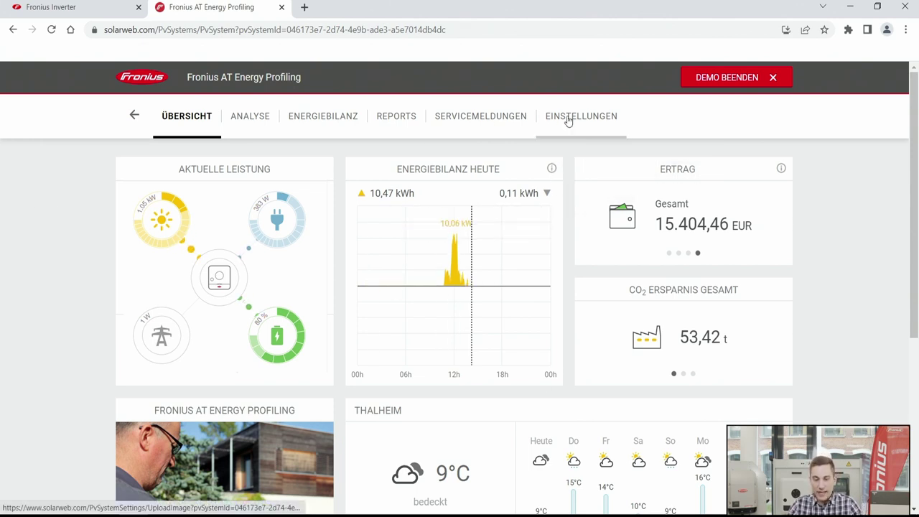
{"action": "left_click", "coordinate": [569, 119]}
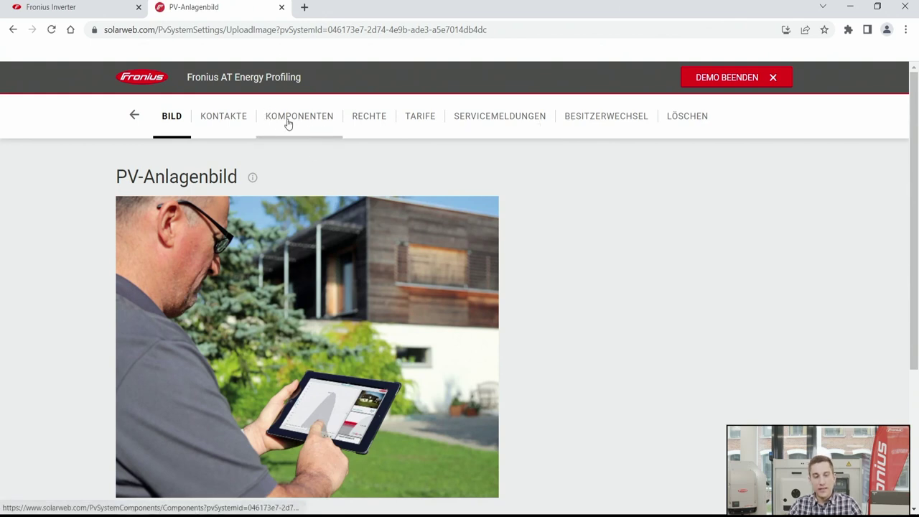
{"action": "left_click", "coordinate": [309, 125]}
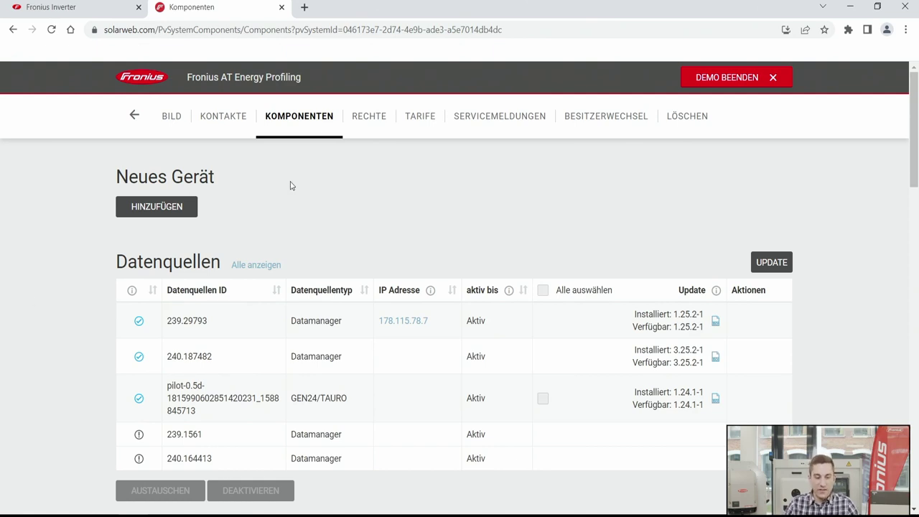
Start adding a new device with the data source type Datamanager and select its Datalogger ID field
{"action": "left_click", "coordinate": [174, 207]}
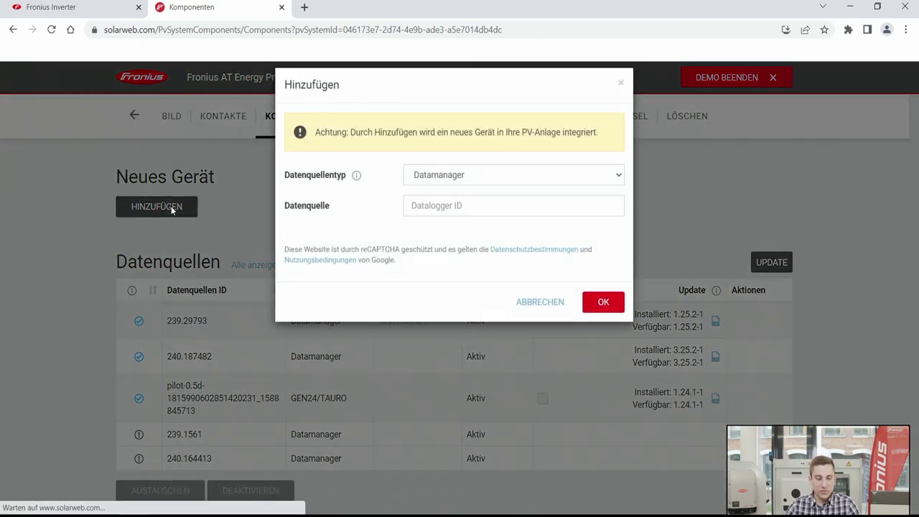
{"action": "left_click", "coordinate": [468, 190]}
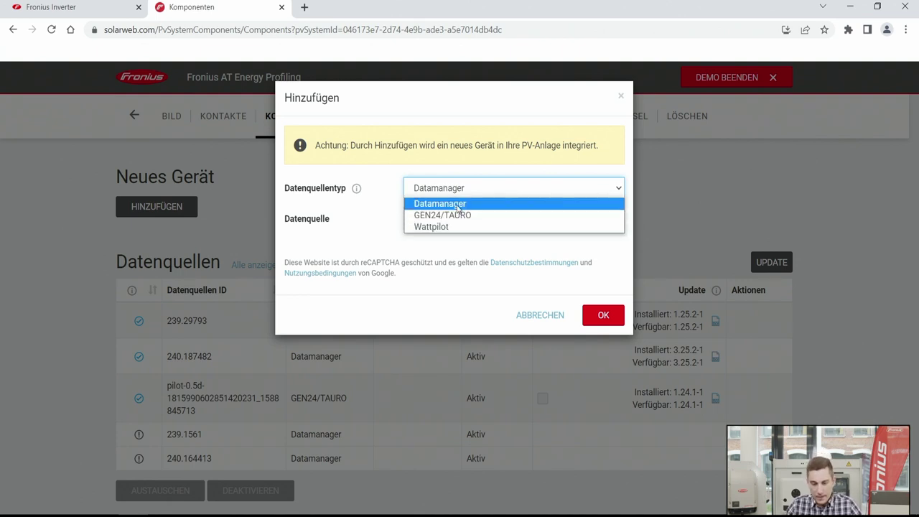
{"action": "left_click", "coordinate": [457, 207]}
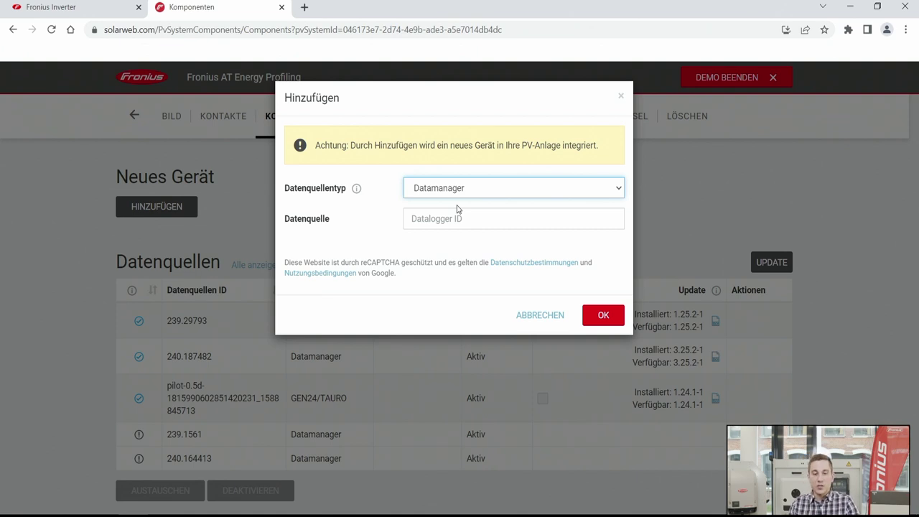
{"action": "left_click", "coordinate": [458, 219]}
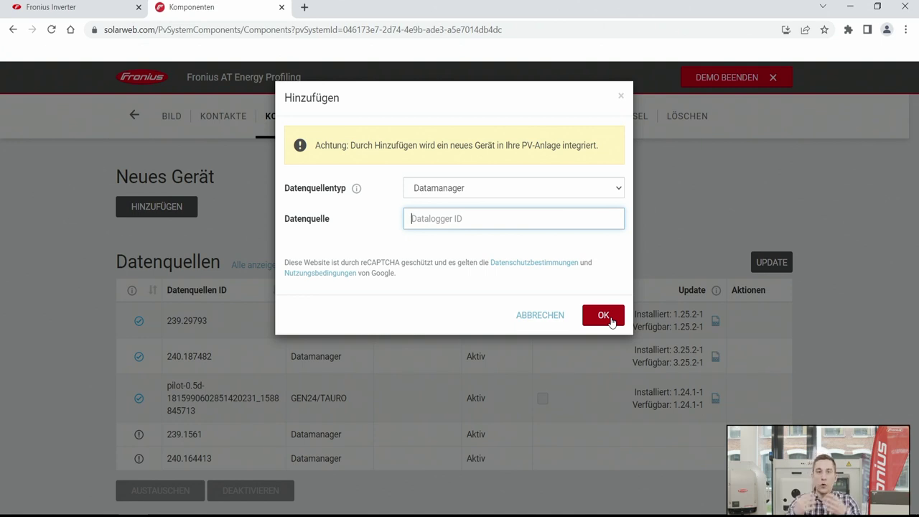
Change the new device's data source type to GEN24/TAURO, inspect its serial number and V.Code fields, and cancel adding the device
{"action": "left_click", "coordinate": [564, 192]}
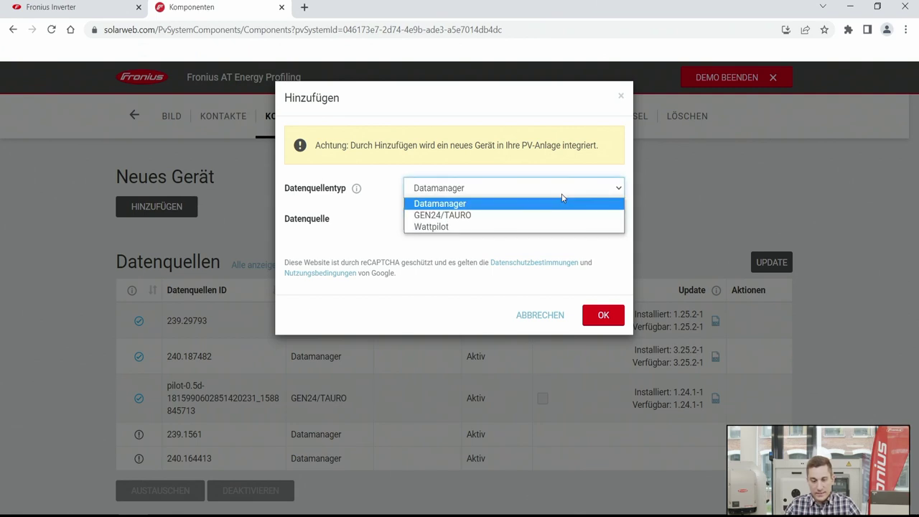
{"action": "left_click", "coordinate": [475, 215]}
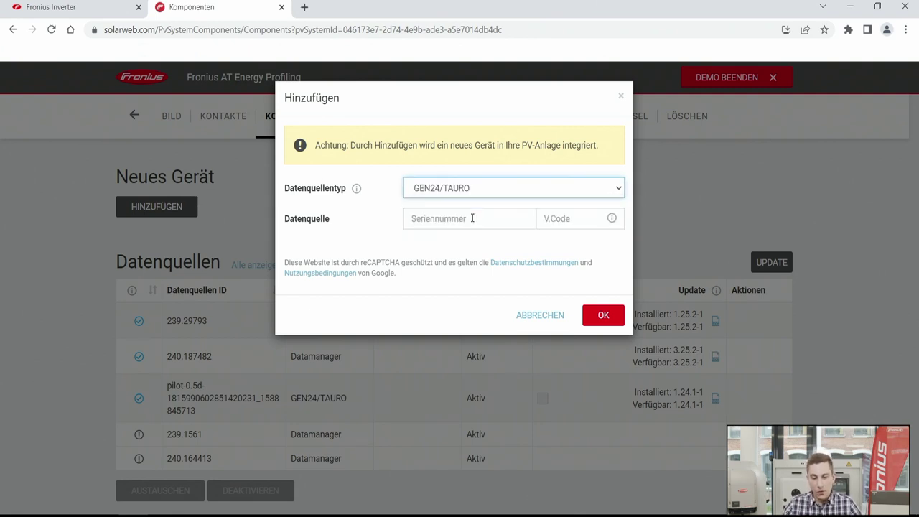
{"action": "left_click", "coordinate": [471, 218]}
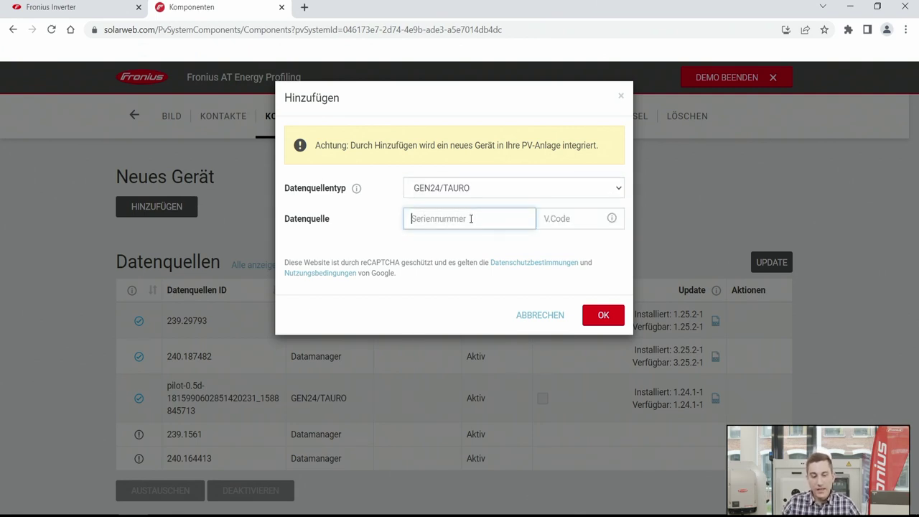
{"action": "left_click", "coordinate": [564, 226]}
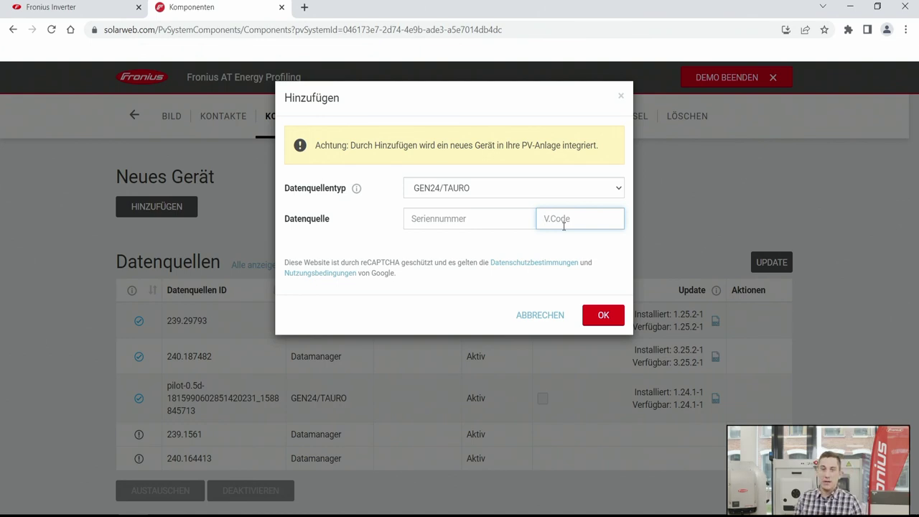
{"action": "left_click", "coordinate": [566, 234]}
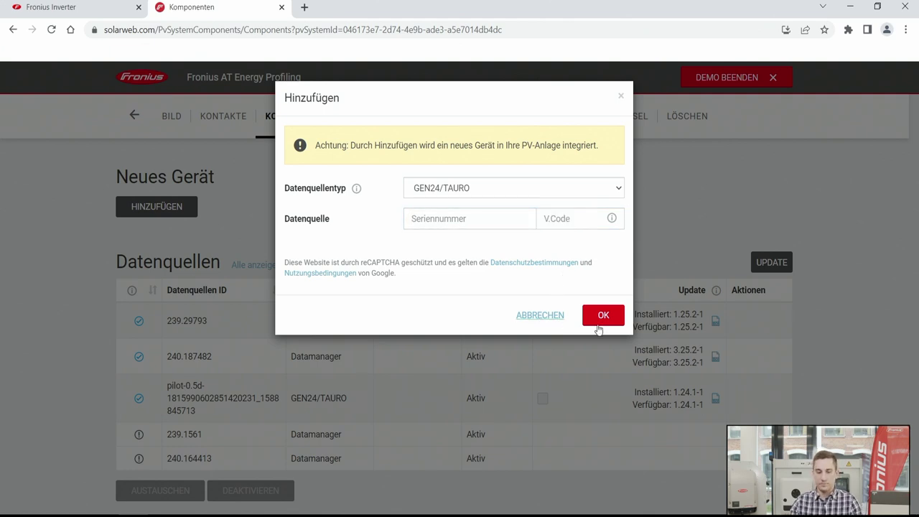
{"action": "left_click", "coordinate": [558, 321]}
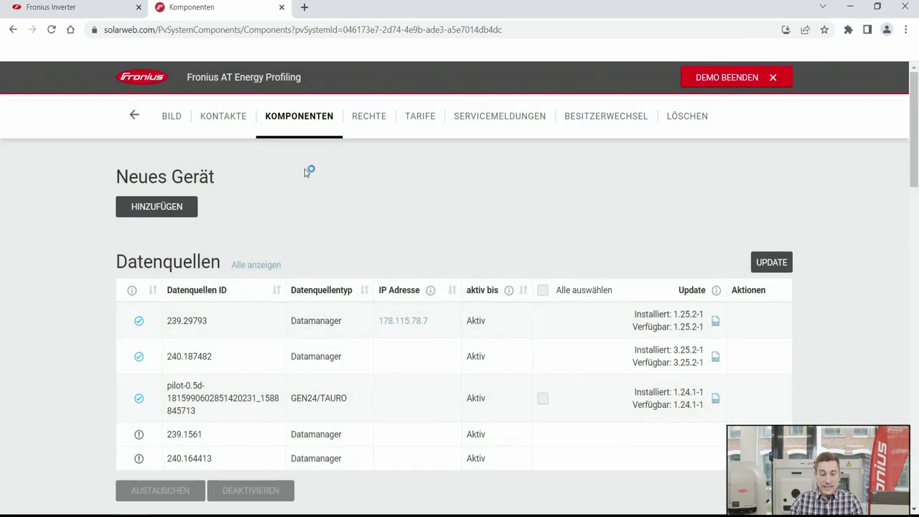
Return to the PV system overview and show the current PV production broken down by producer
{"action": "left_click", "coordinate": [130, 121]}
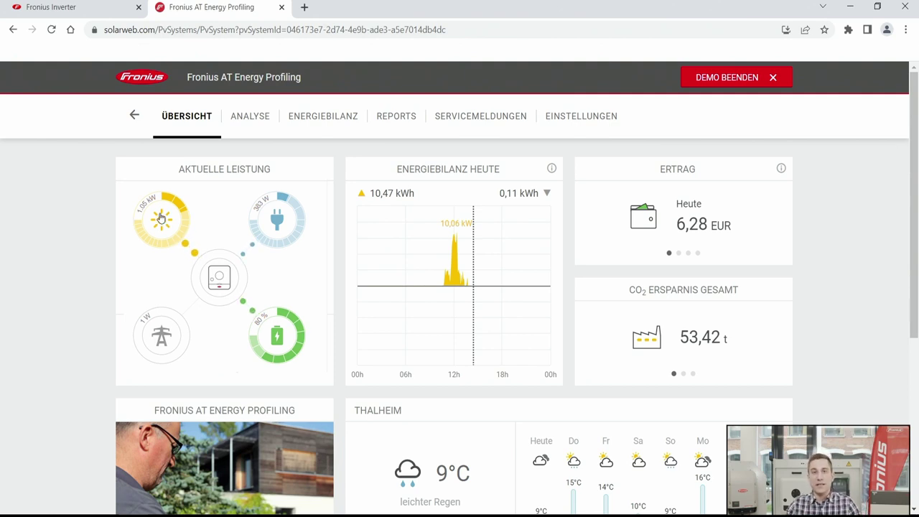
{"action": "left_click", "coordinate": [164, 222]}
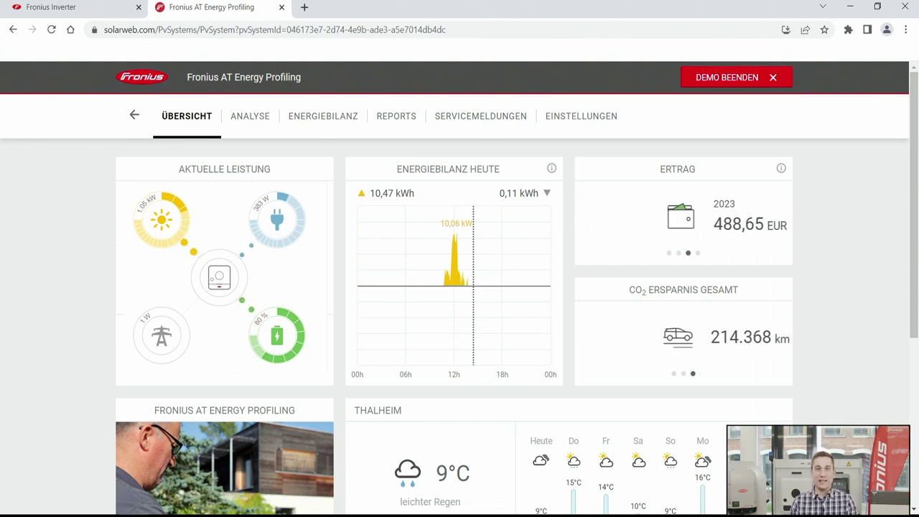
{"action": "left_click", "coordinate": [163, 222]}
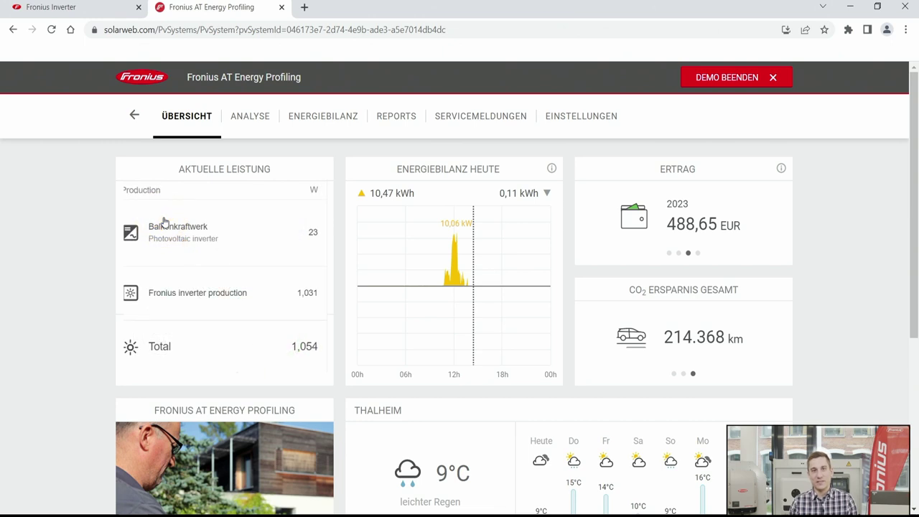